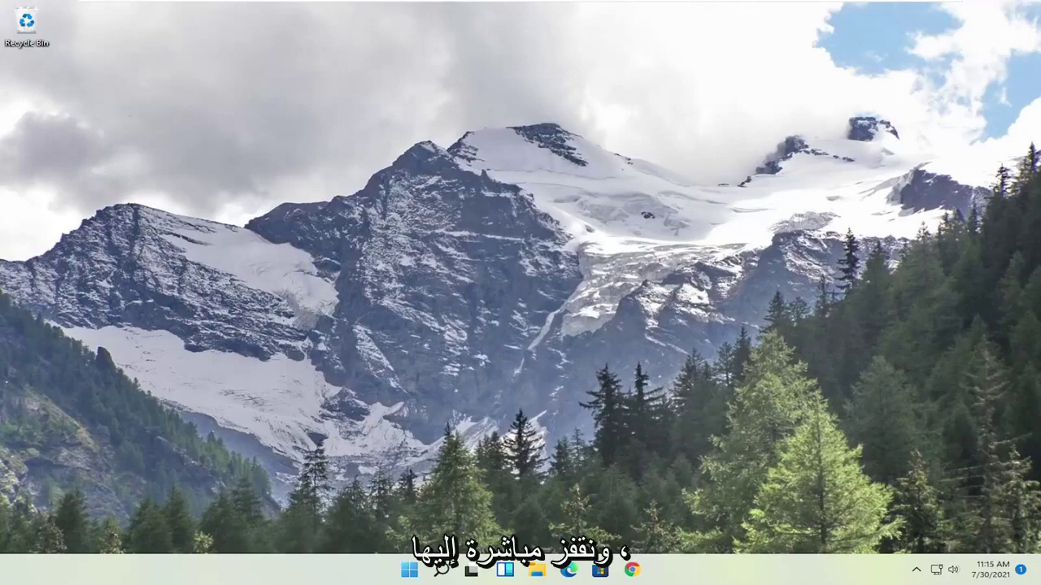
- Launch Command Prompt as administrator from a 'cmd' Start search
left_click(410, 572)
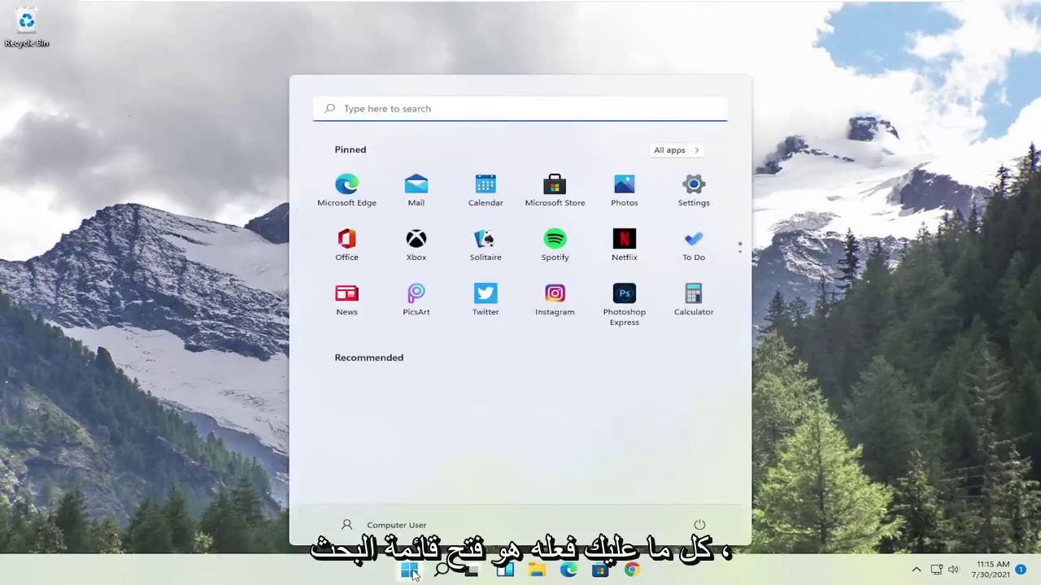
type("cmd")
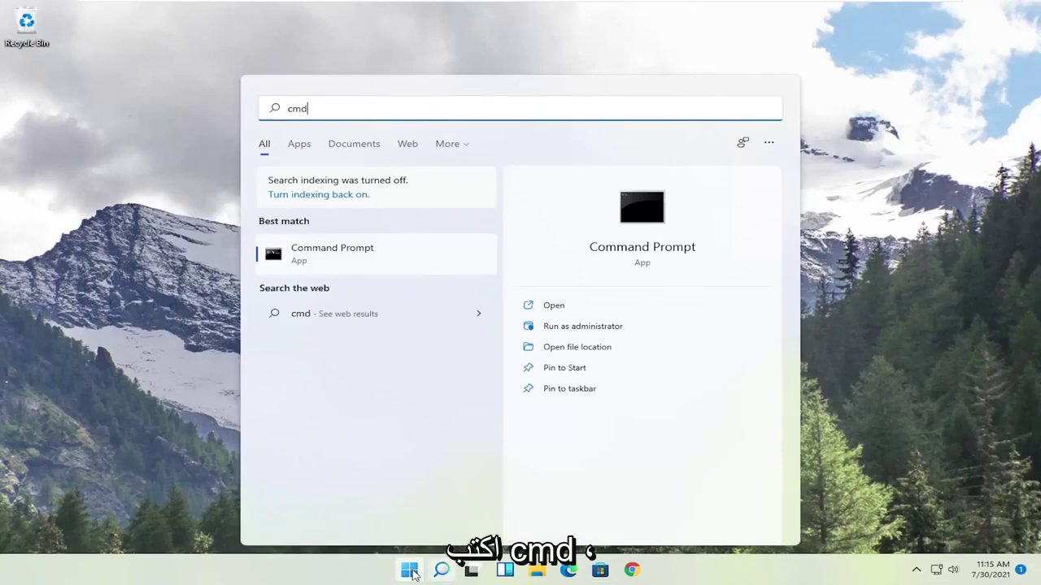
right_click(323, 255)
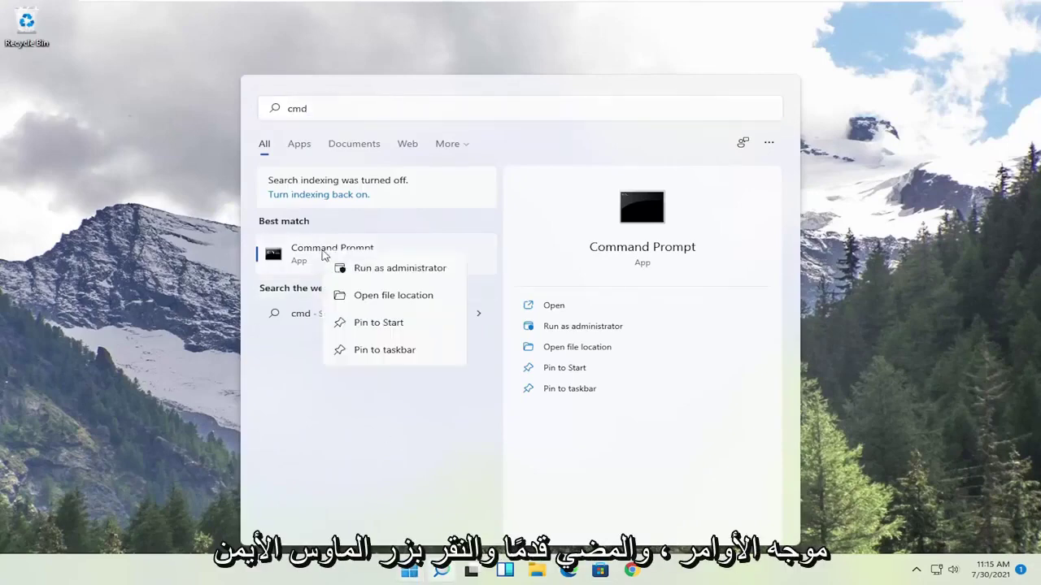
left_click(379, 270)
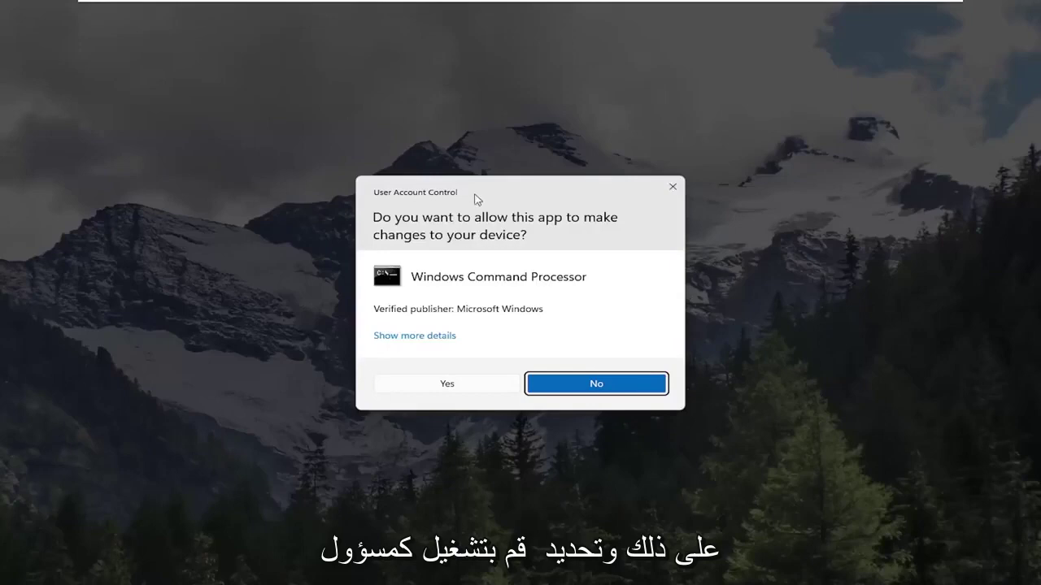
- Approve elevation and run 'netsh winsock reset' in the administrator console
left_click(449, 389)
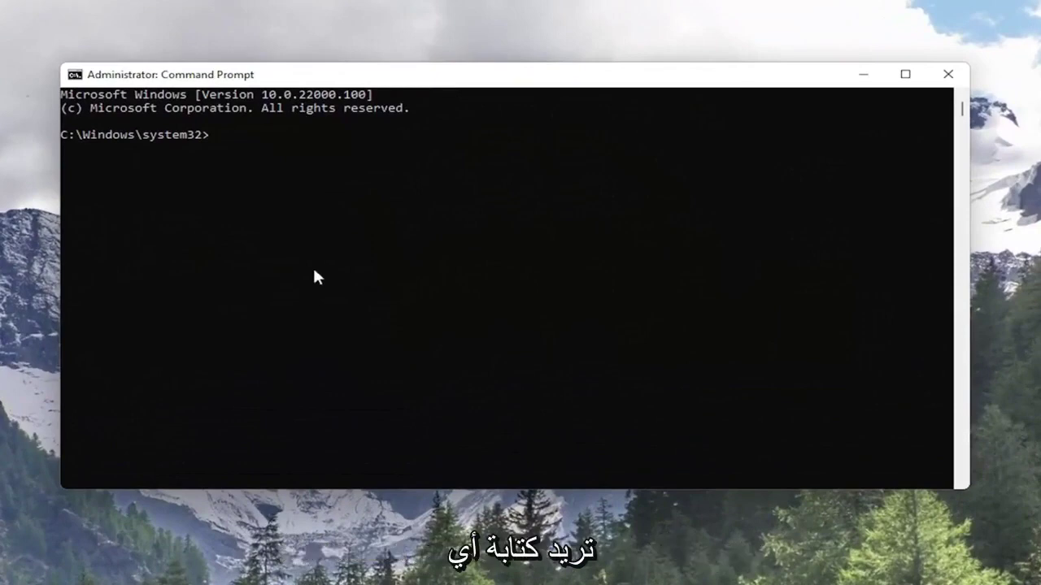
type("netsh ")
type("winso")
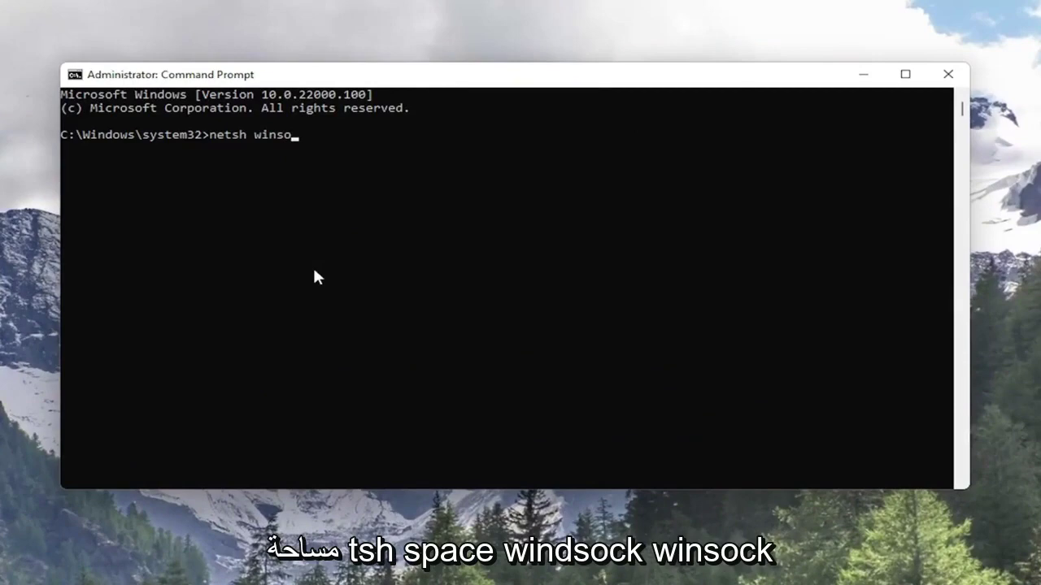
type("ck reset")
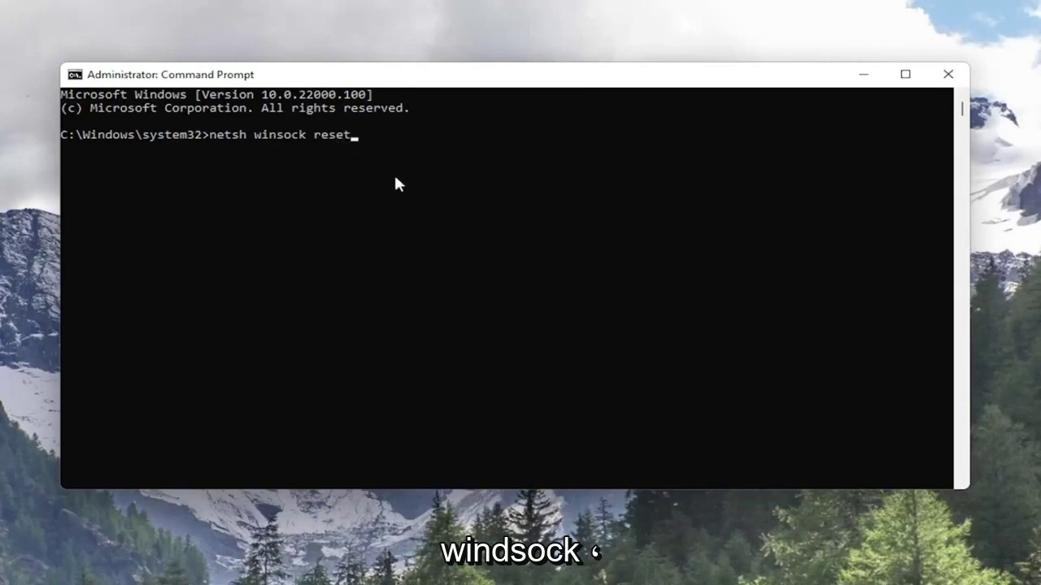
key("Return")
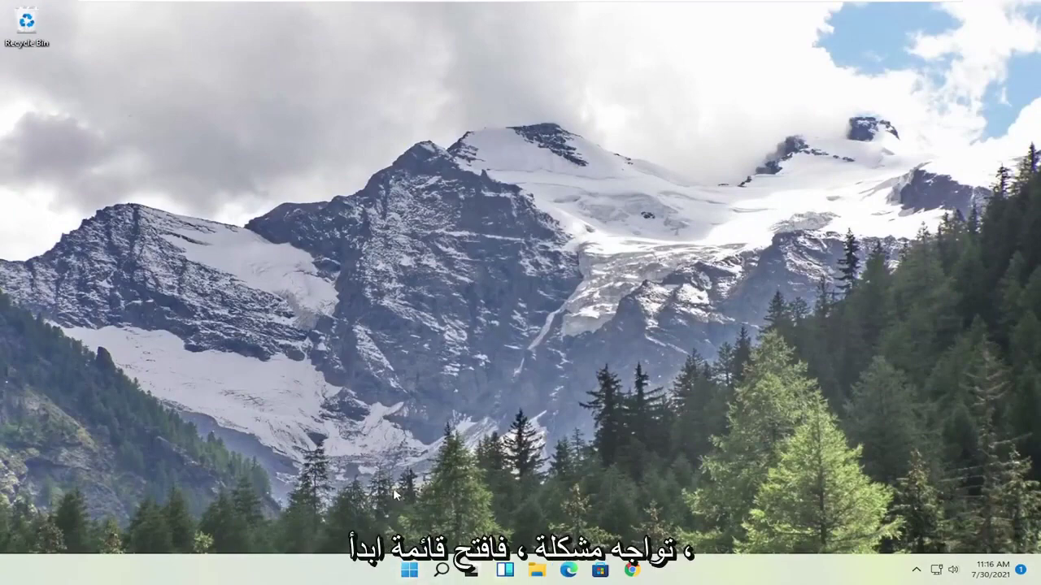
- Open Device Manager from a Start search and reposition its window
left_click(409, 569)
type("dev")
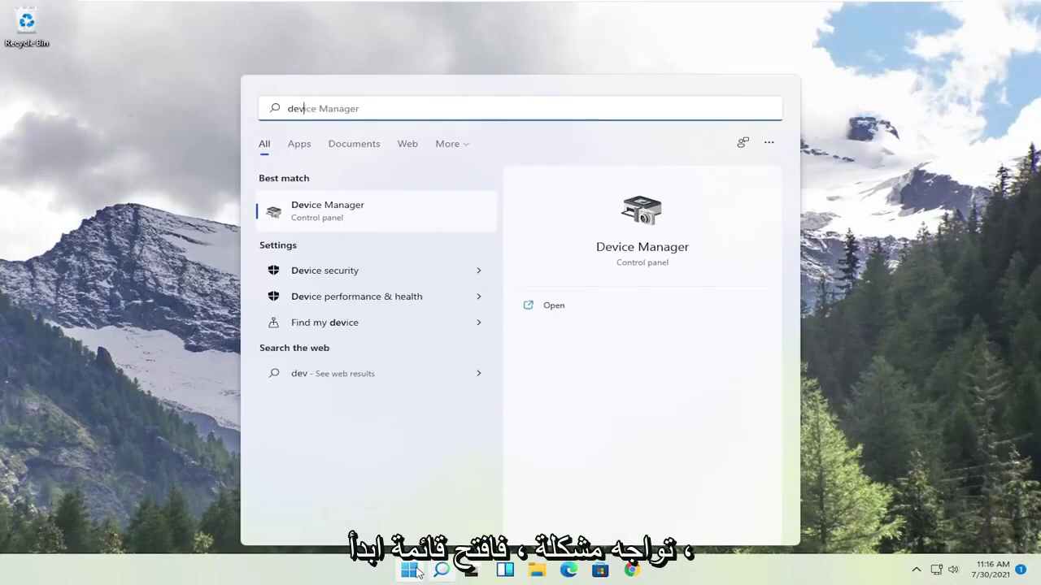
type("ice manager")
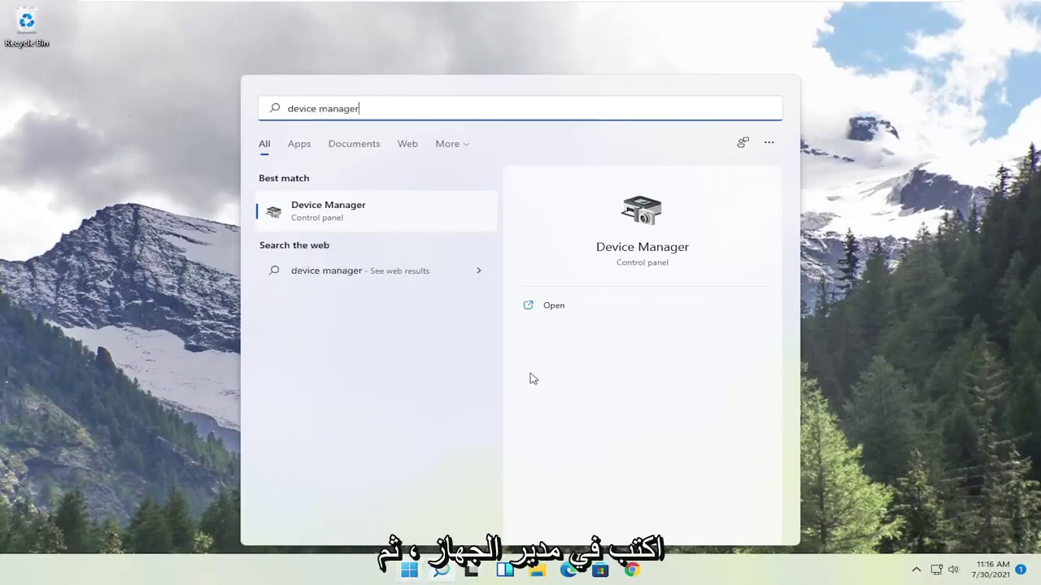
left_click(340, 208)
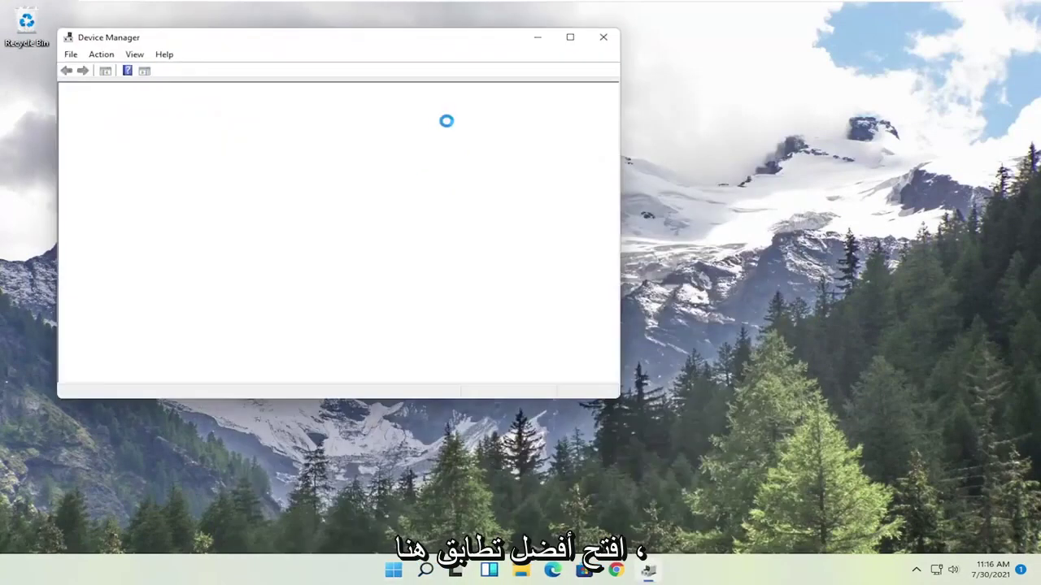
left_click_drag(417, 41, 634, 57)
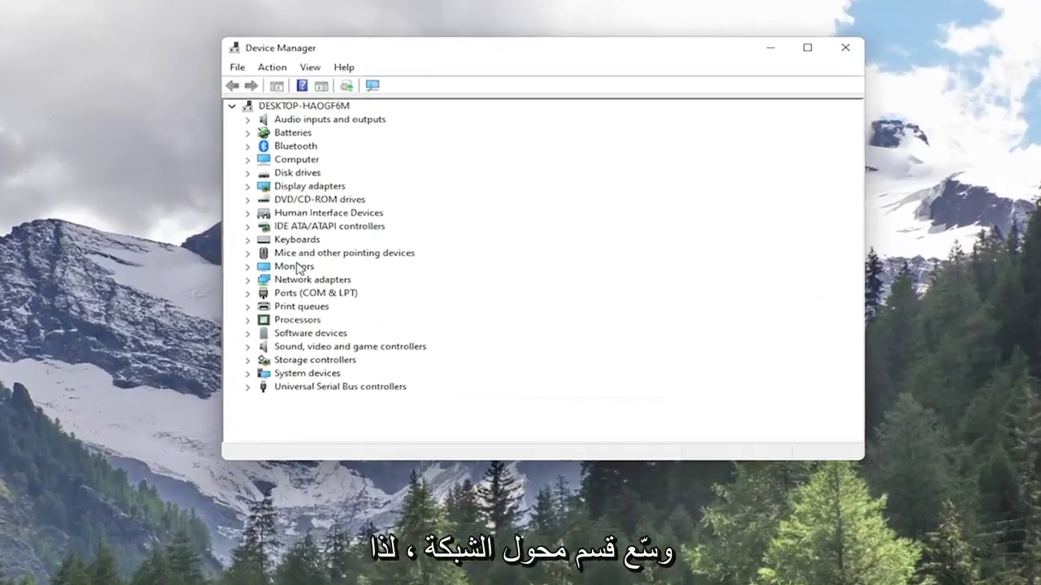
- Uninstall the Intel(R) 82574L Gigabit Network Connection under Network adapters
double_click(302, 280)
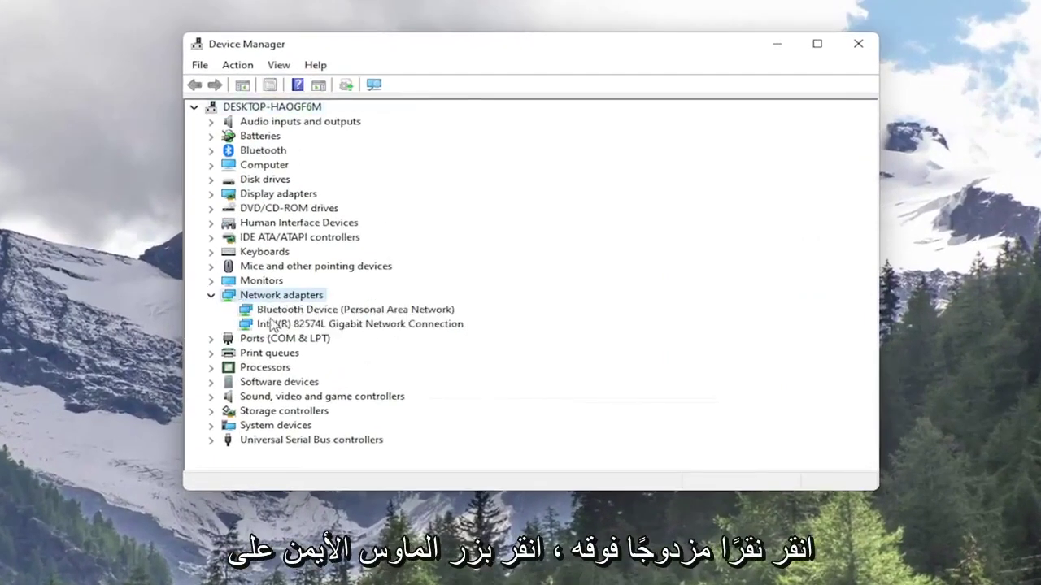
left_click(273, 325)
right_click(321, 328)
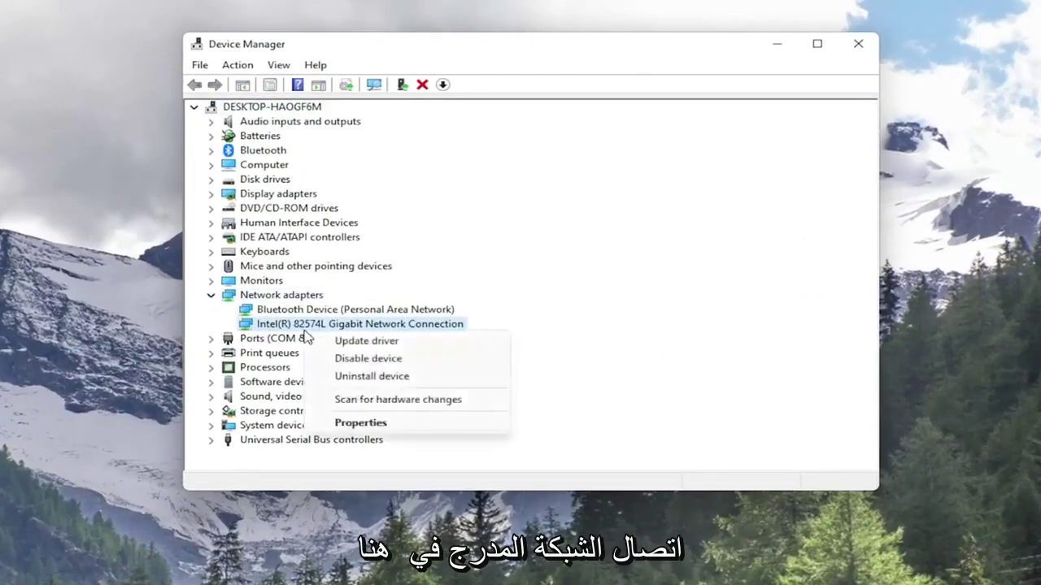
left_click(350, 376)
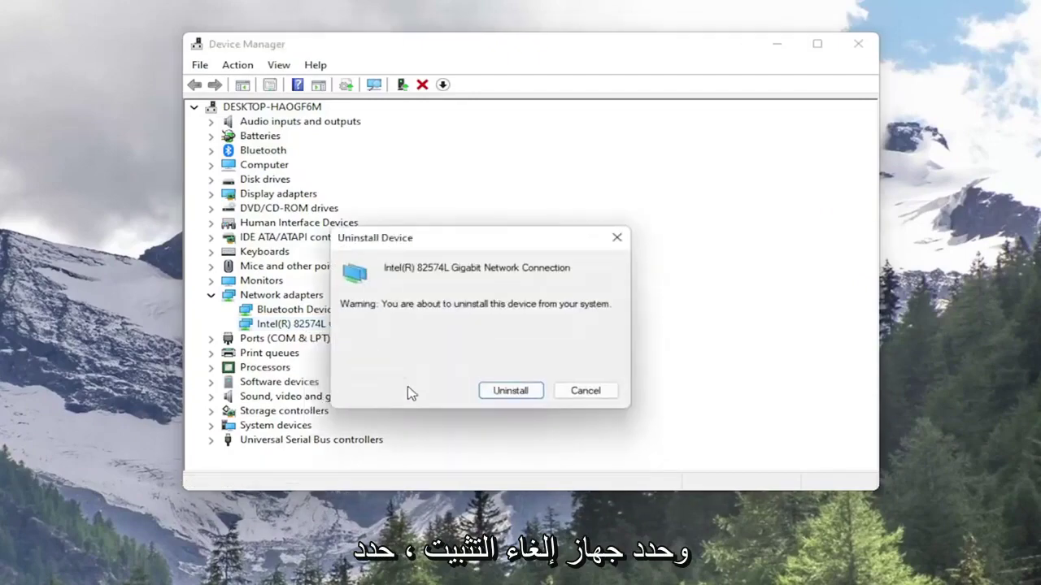
left_click(508, 390)
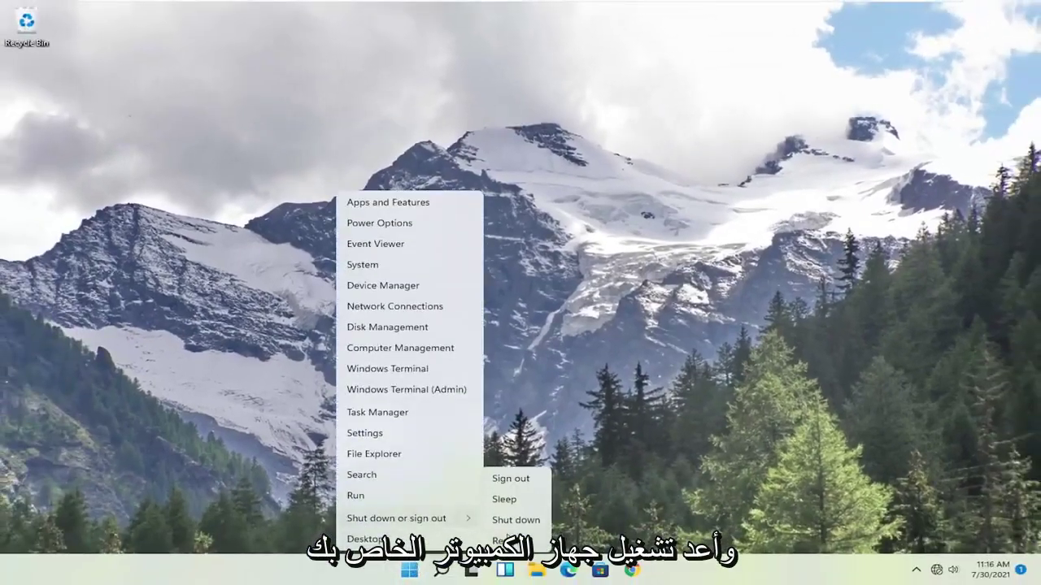
- Restart Windows, then drag the Quick Settings volume slider to 0
left_click(513, 540)
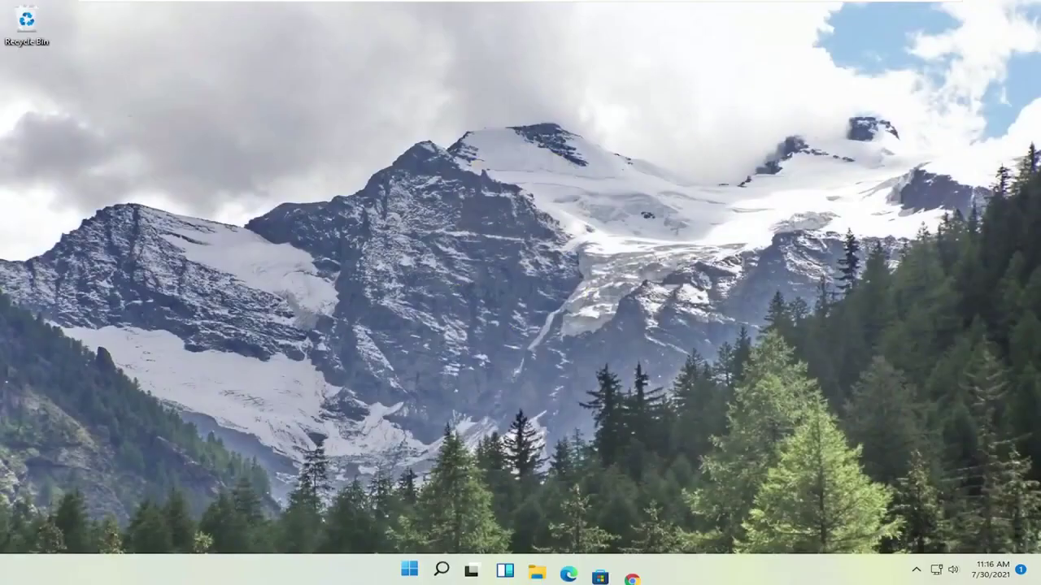
left_click(951, 570)
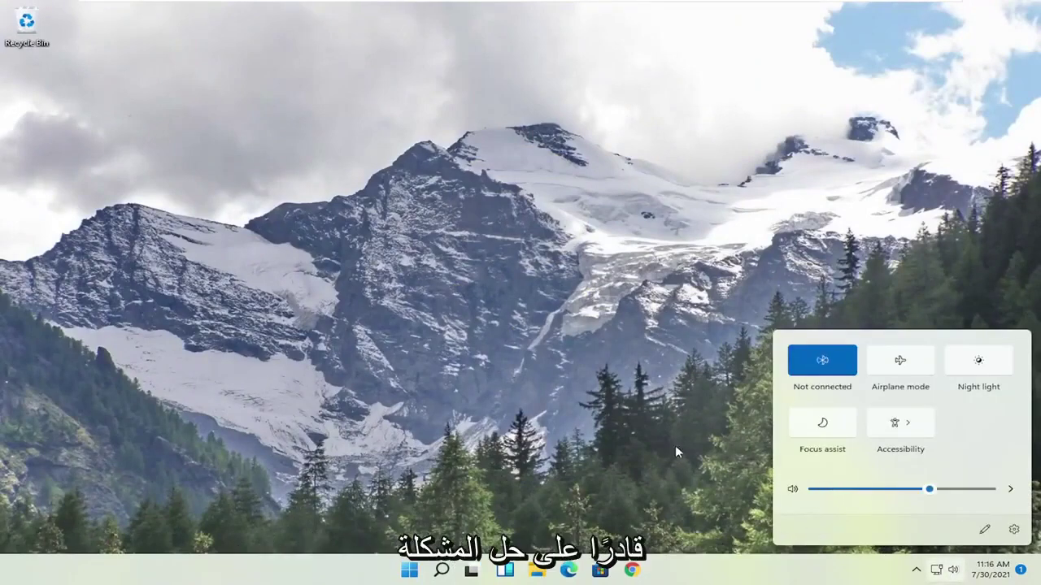
left_click_drag(824, 489, 804, 493)
left_click(525, 422)
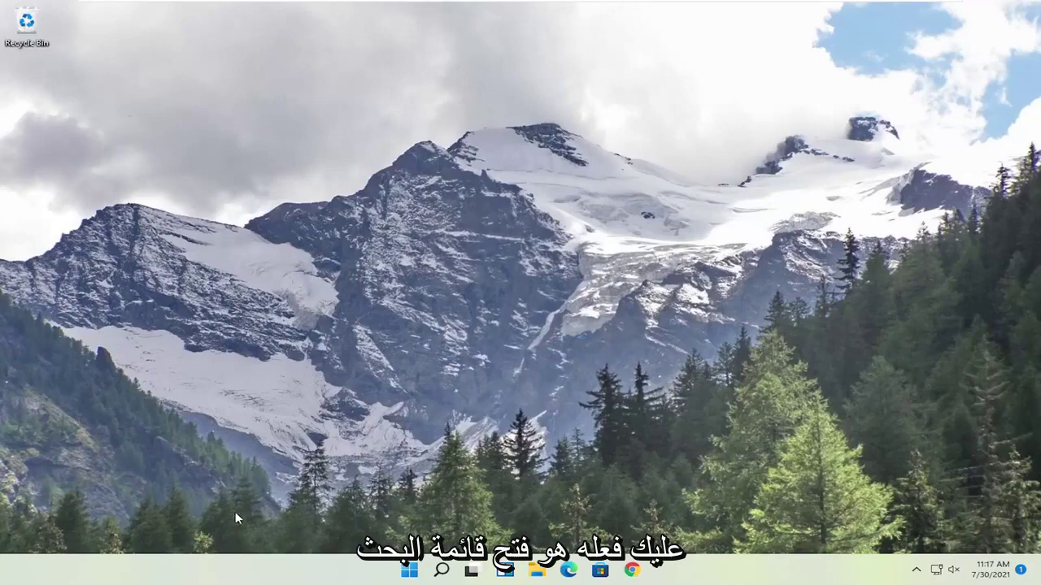
- Open the Settings app from a Start menu search
left_click(411, 573)
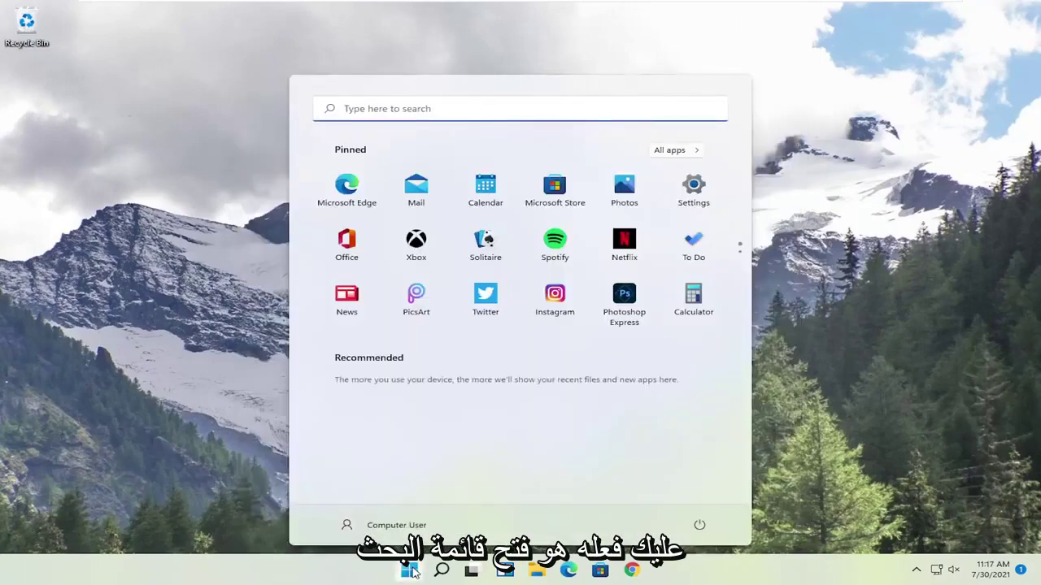
type("netw")
key("BackSpace")
key("BackSpace")
key("BackSpace")
type("settings")
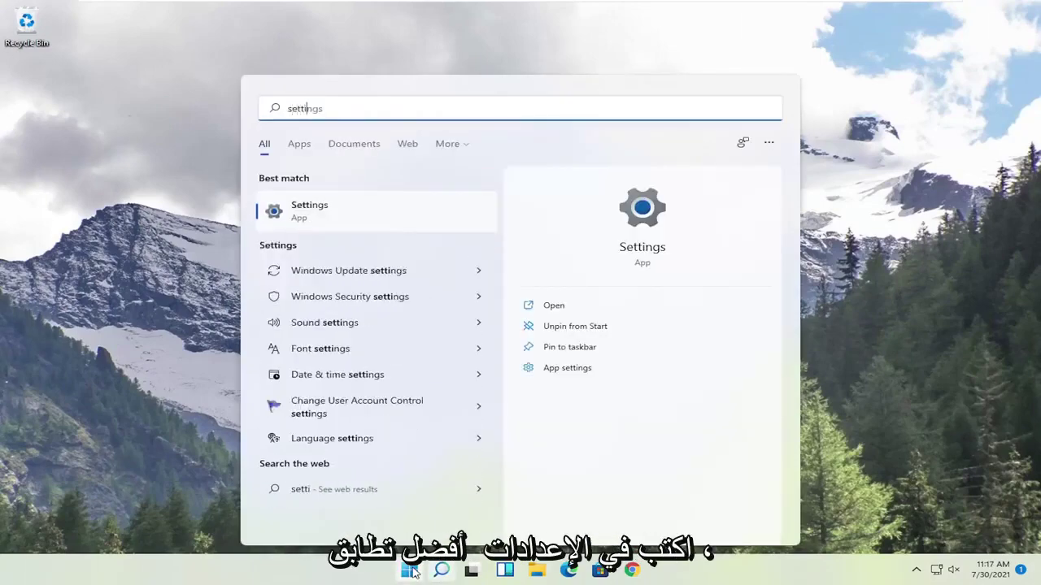
left_click(327, 209)
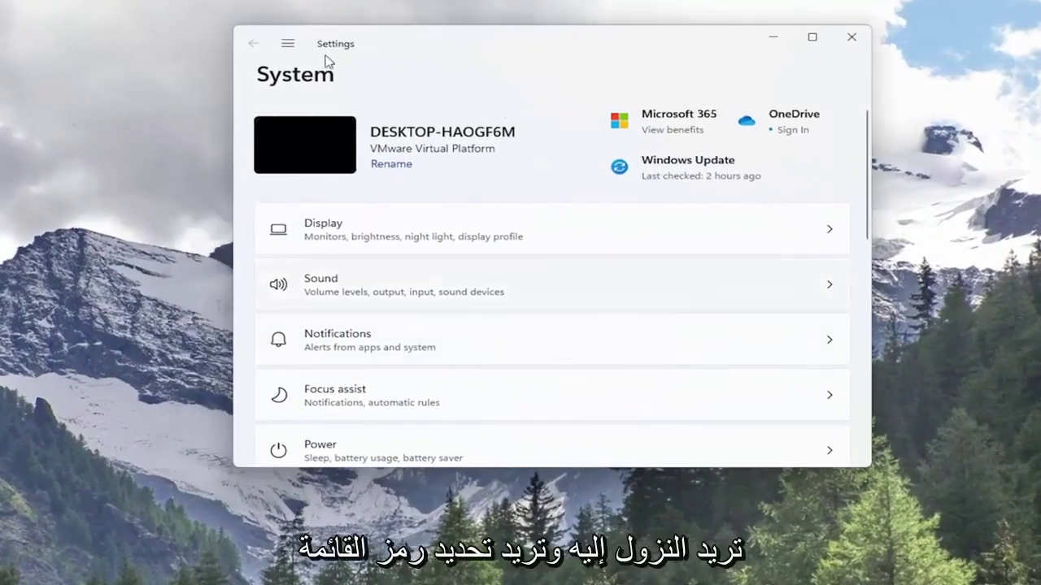
- Go to Network & internet > Advanced network settings, showing Network reset
left_click(288, 43)
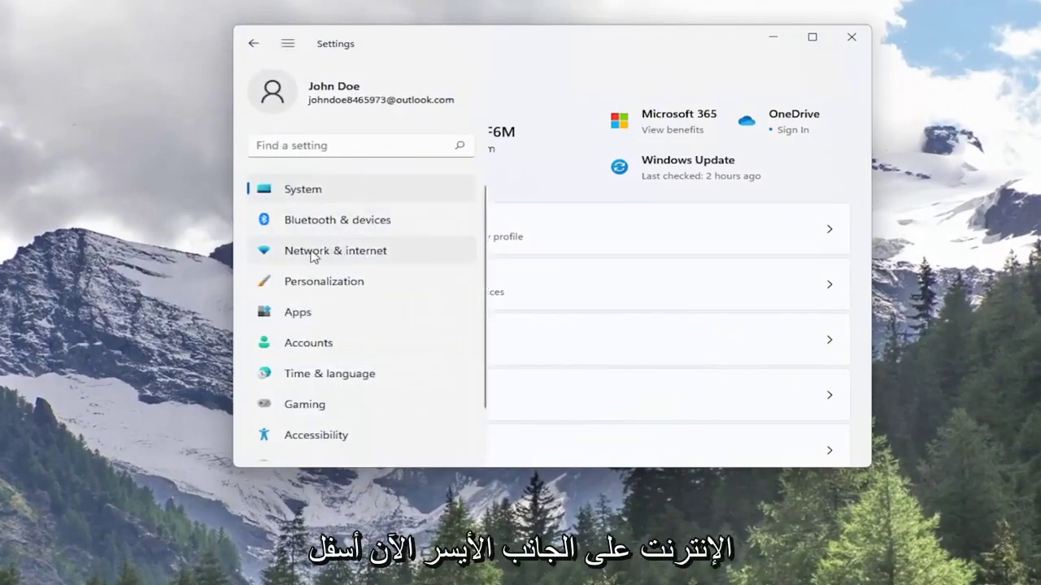
left_click(337, 250)
scroll(366, 255, "down", 2)
left_click(349, 260)
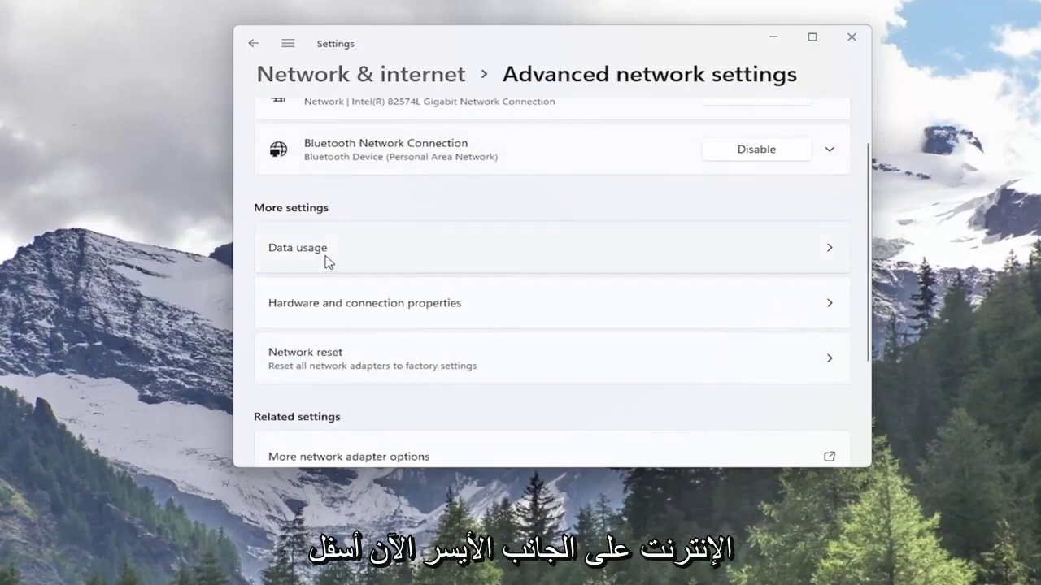
scroll(296, 282, "down", 1)
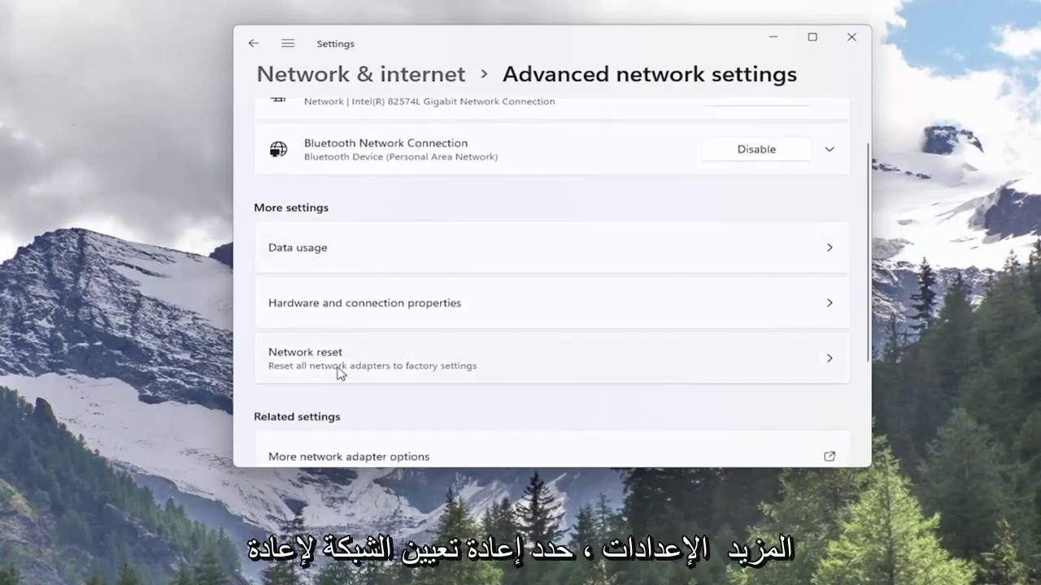
- Confirm a Network reset of all adapters and dismiss the five-minute shutdown notice
left_click(366, 375)
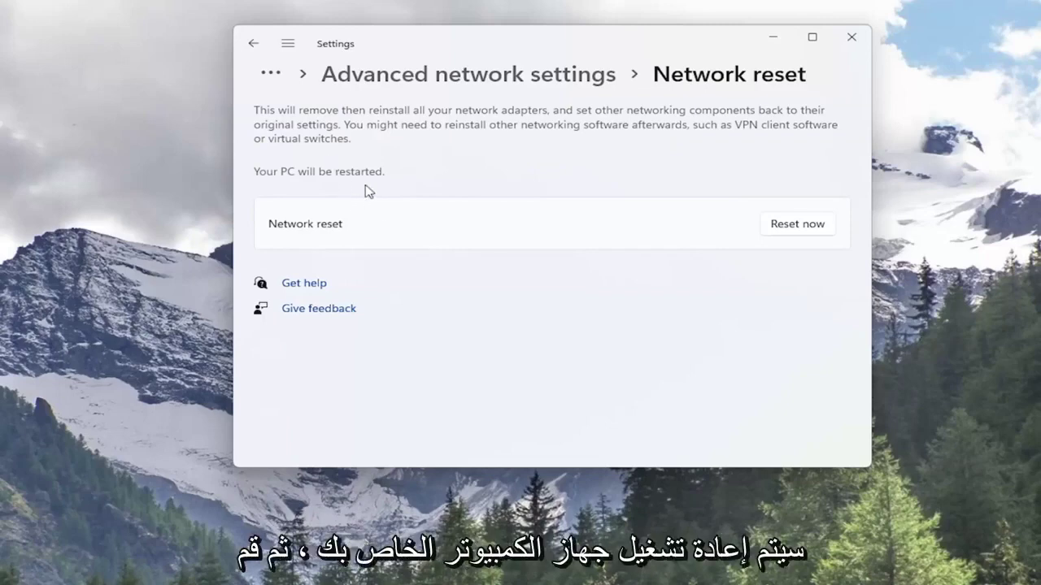
left_click(808, 230)
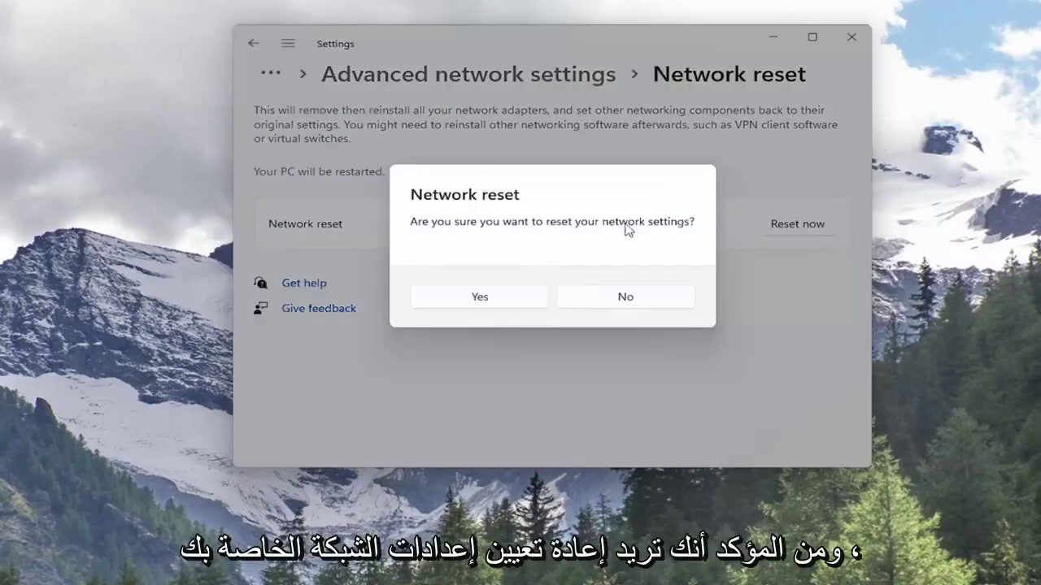
left_click(499, 302)
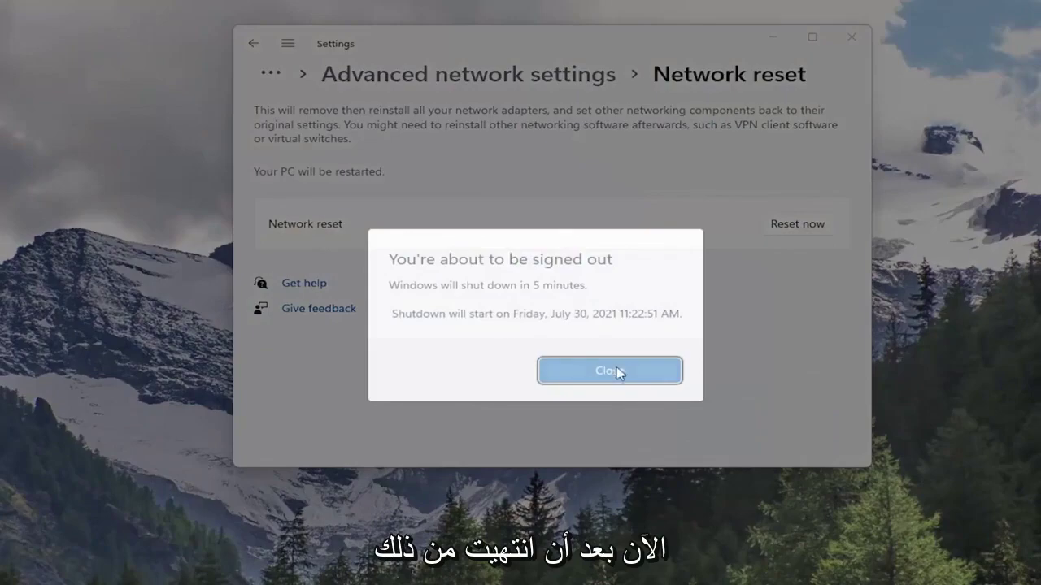
left_click(615, 372)
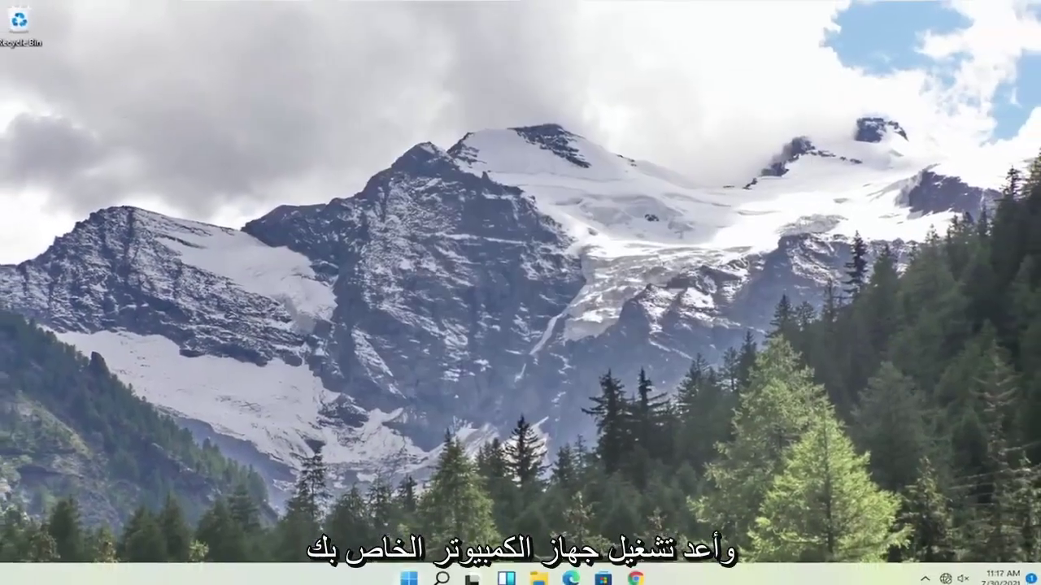